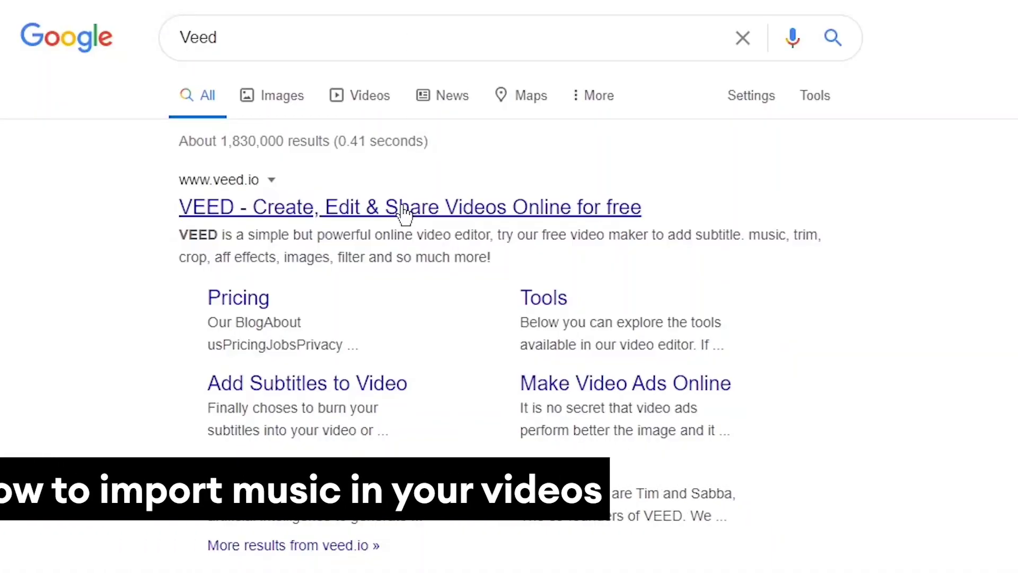
Open VEED.IO from the Google results and start uploading a video to a new project.
left_click(409, 216)
scroll(987, 222, "down", 2)
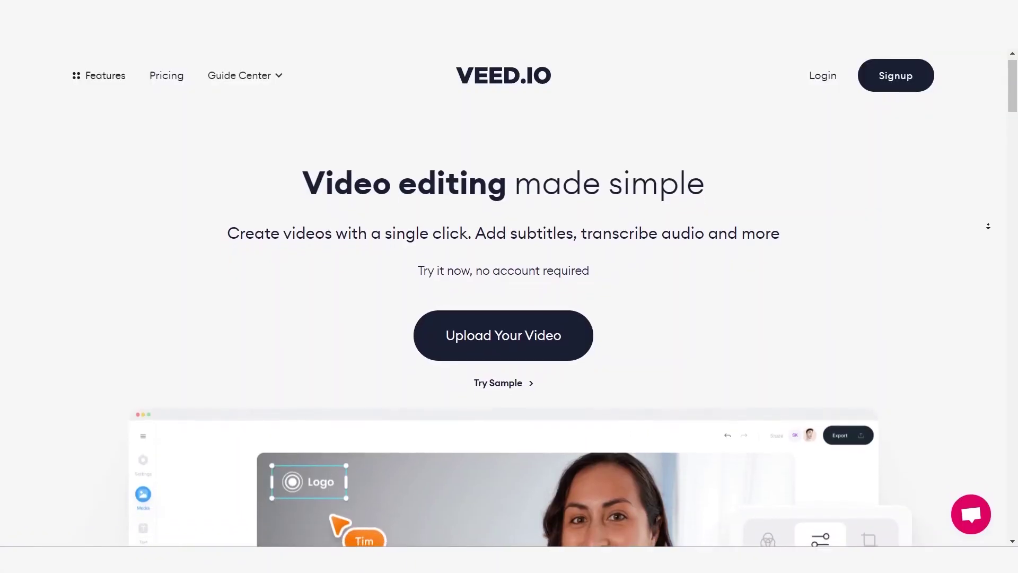
scroll(989, 236, "down", 3)
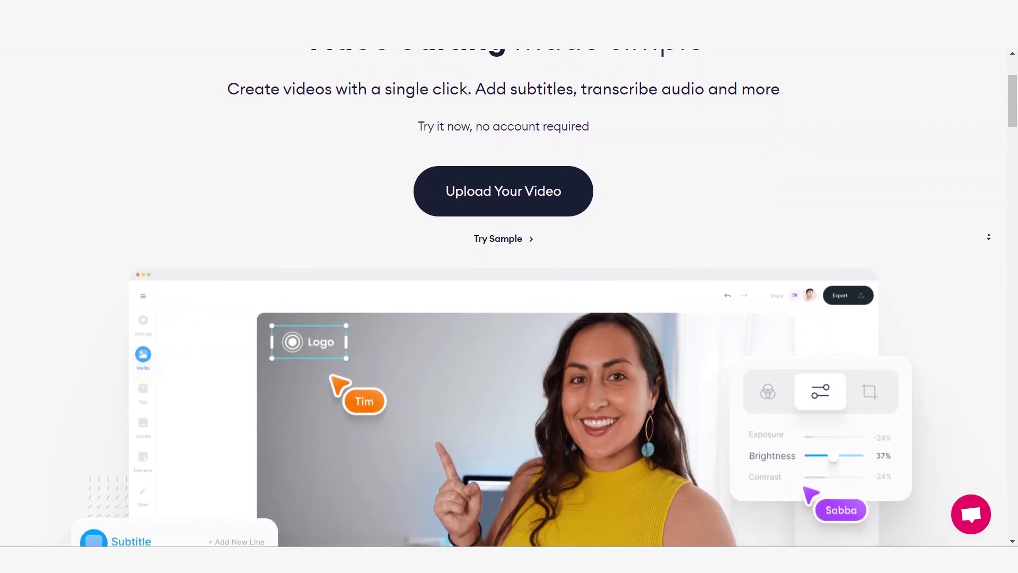
scroll(989, 234, "down", 3)
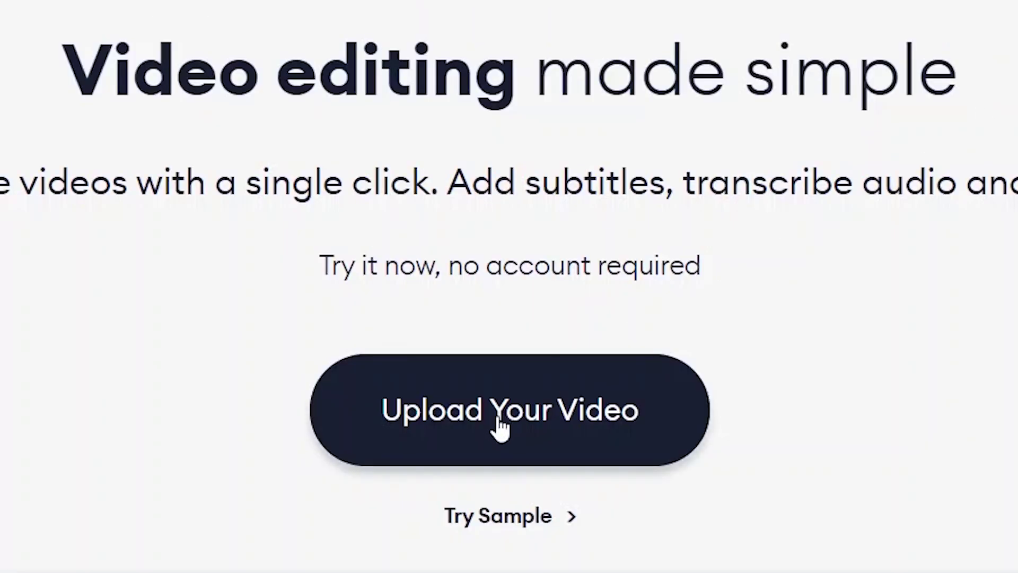
left_click(498, 418)
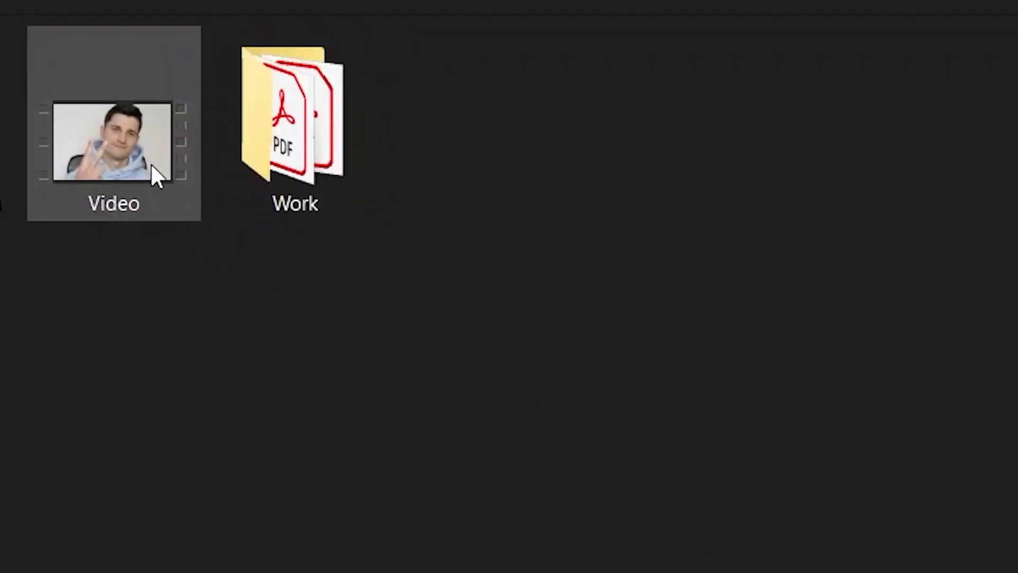
Upload the 14.2-second talking-head clip from the Video folder into the editor.
left_click(151, 163)
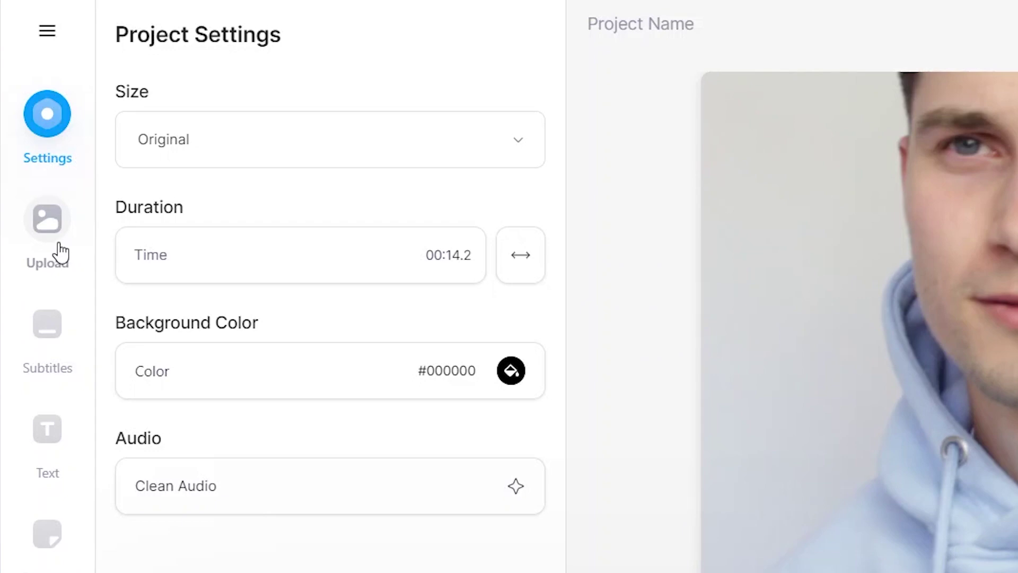
Upload the music file 3. Aquamorena.wav as an audio track under the video.
left_click(60, 247)
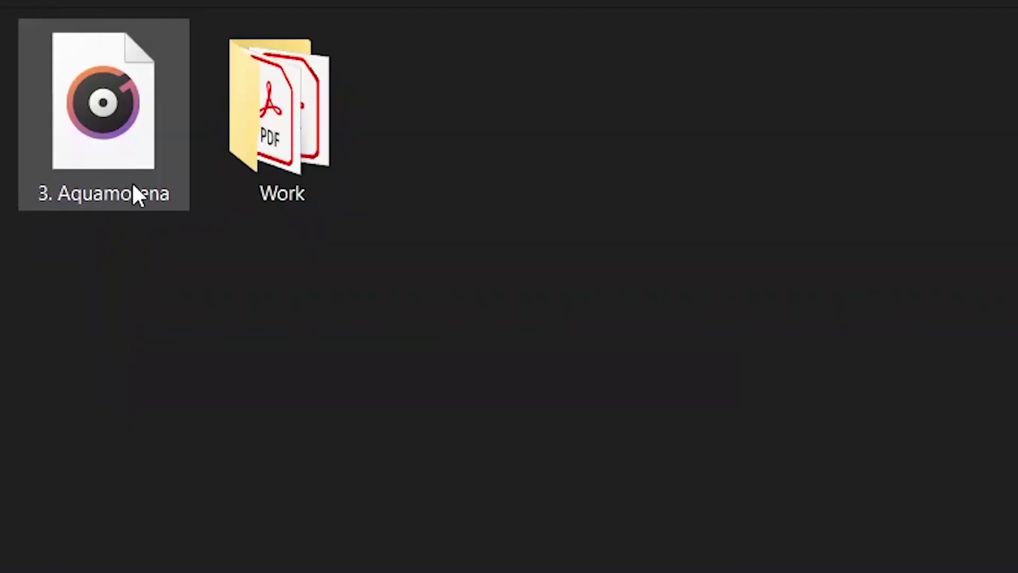
left_click(133, 168)
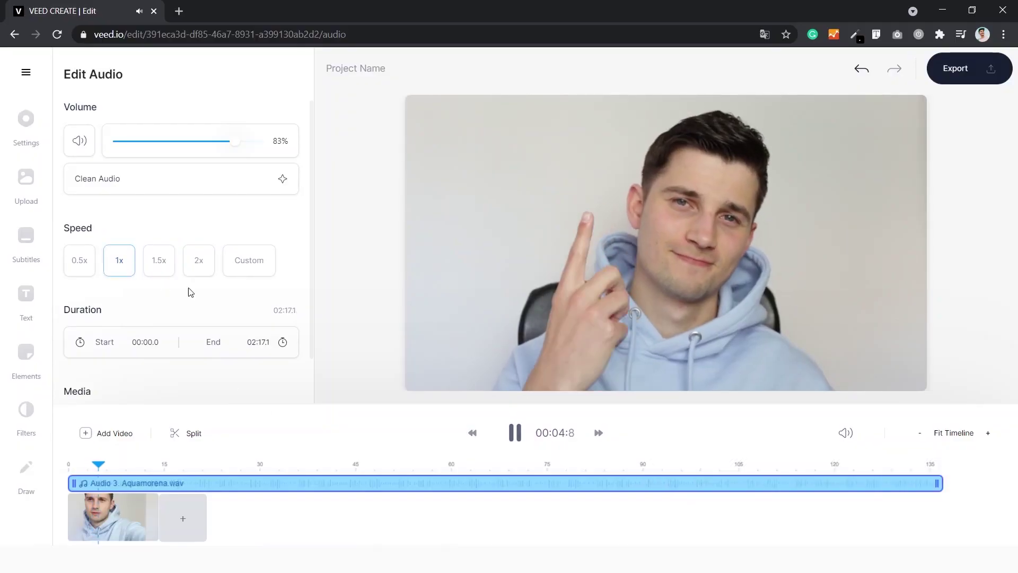
Try 1.5x speed on the Aquamorena track, then settle on 0.5x.
left_click(161, 266)
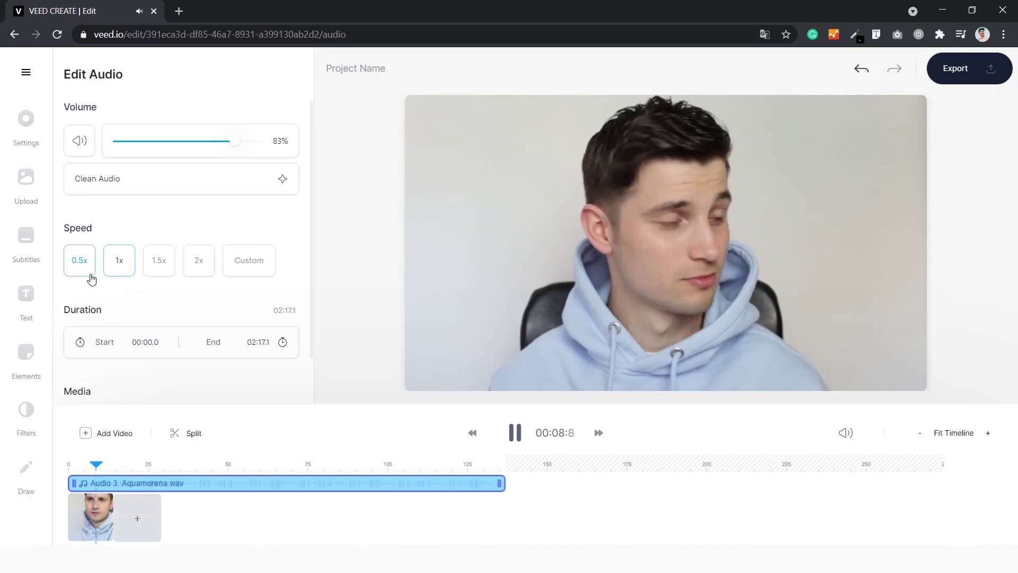
left_click(92, 280)
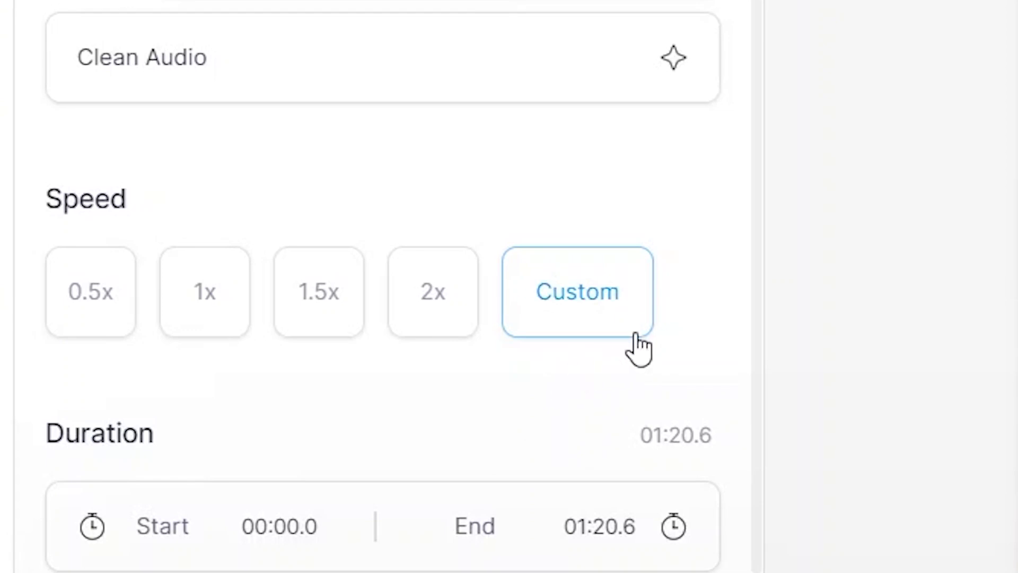
Reset the Aquamorena track from the Custom speed option to 1x, restoring 02:17.1.
left_click(635, 331)
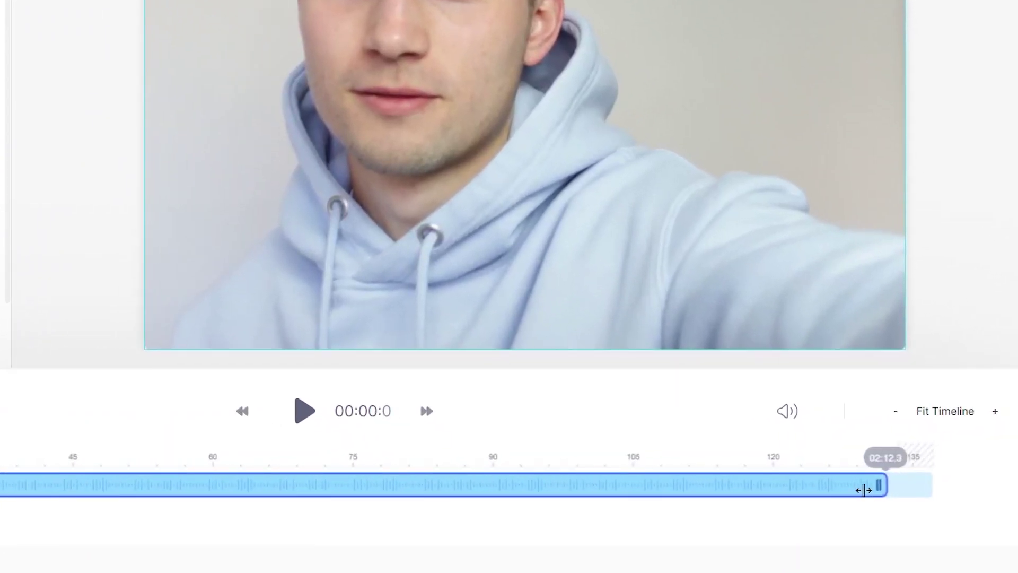
Trim the Aquamorena clip from its right end to about 13 seconds.
left_click_drag(864, 489, 92, 484)
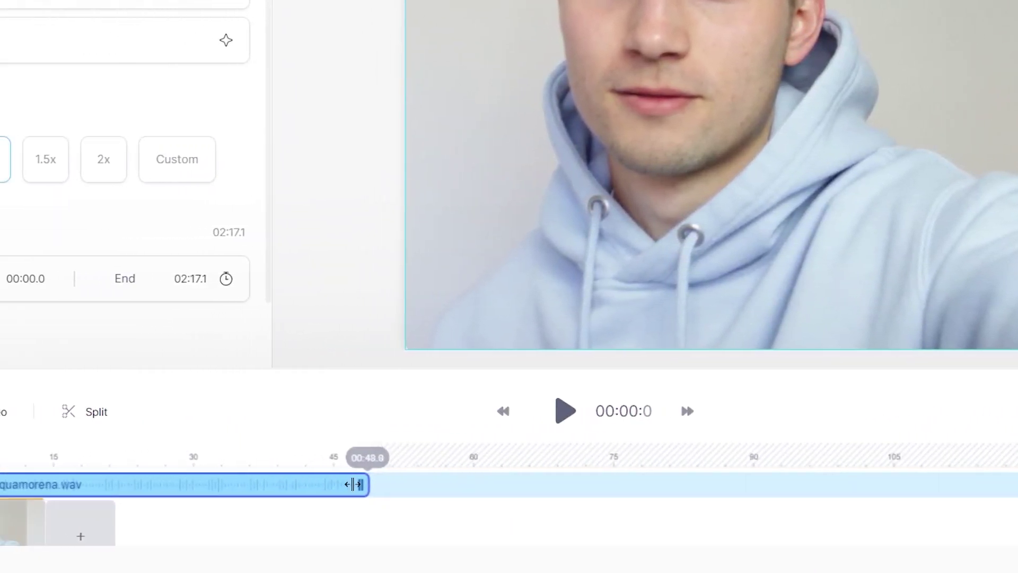
left_click_drag(353, 484, 225, 497)
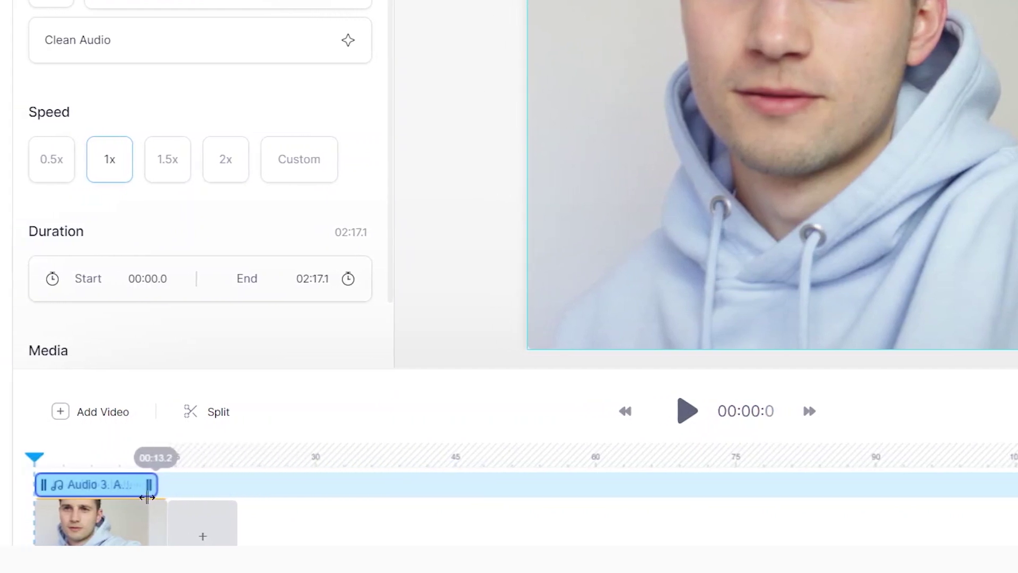
left_click_drag(146, 497, 147, 497)
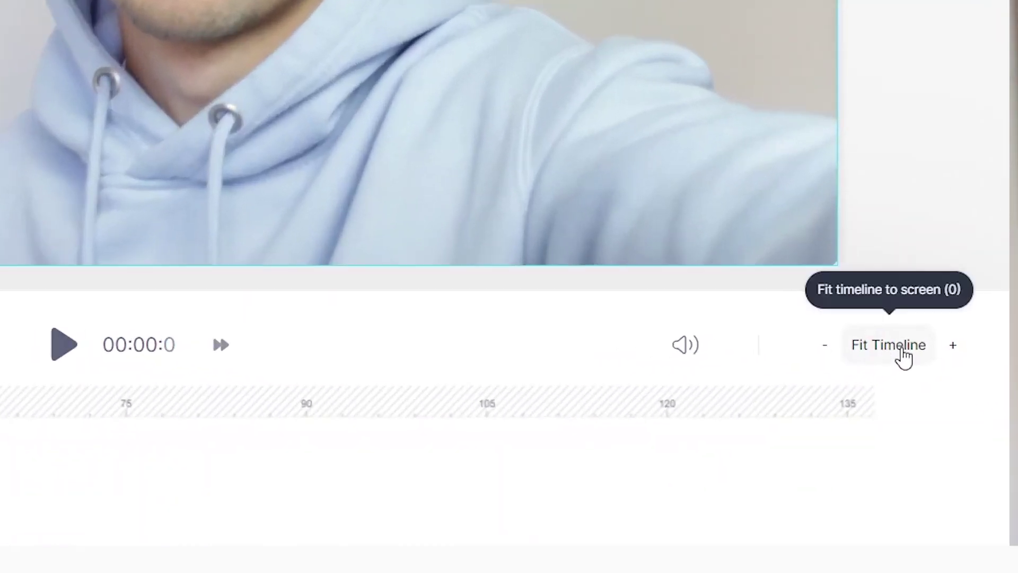
left_click(903, 357)
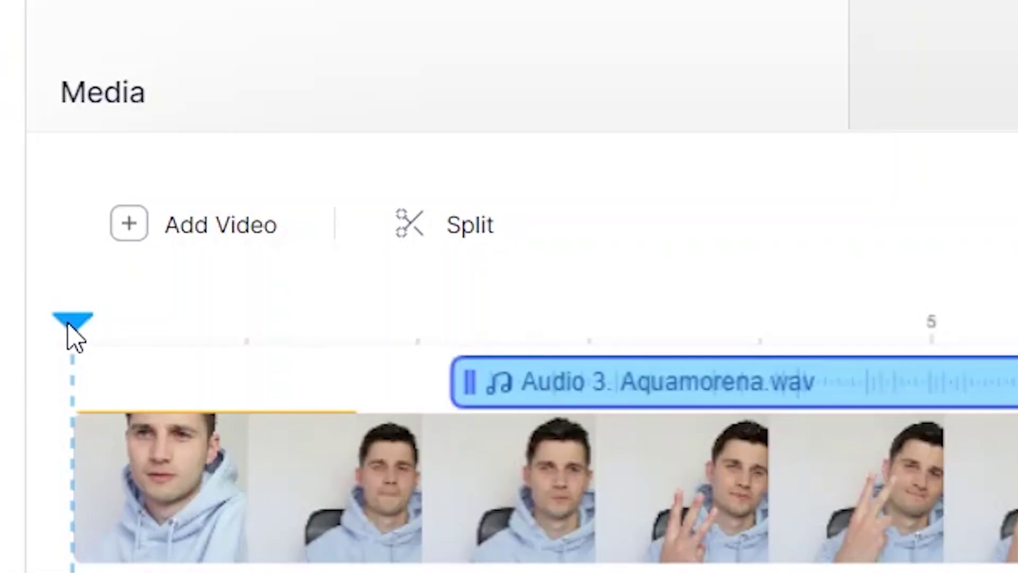
Move the playhead mid-video and snap the music clip's start to it.
left_click_drag(67, 323, 583, 351)
left_click_drag(705, 366, 616, 371)
left_click(59, 168)
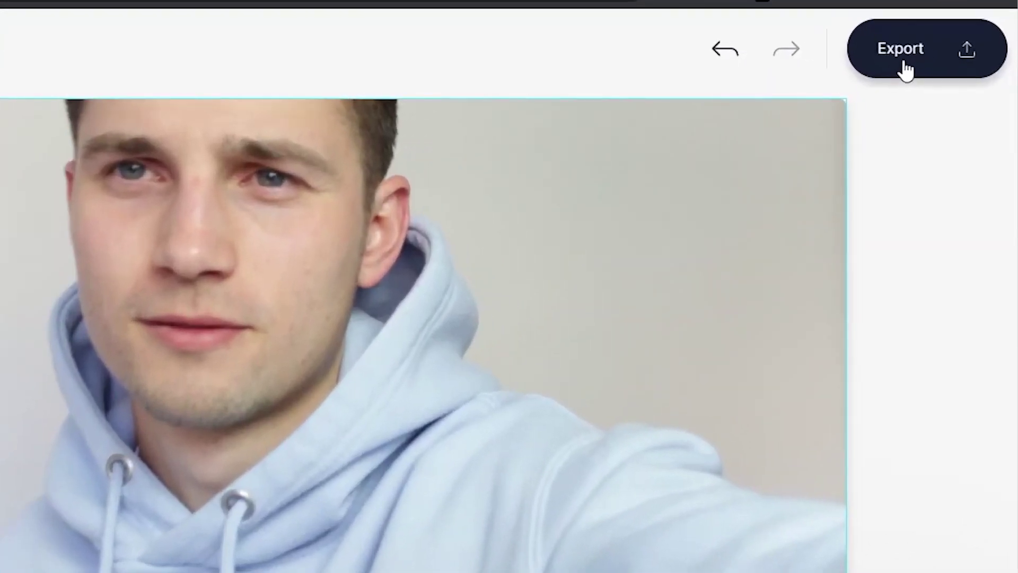
Open the Export options for the VEED project.
left_click(905, 69)
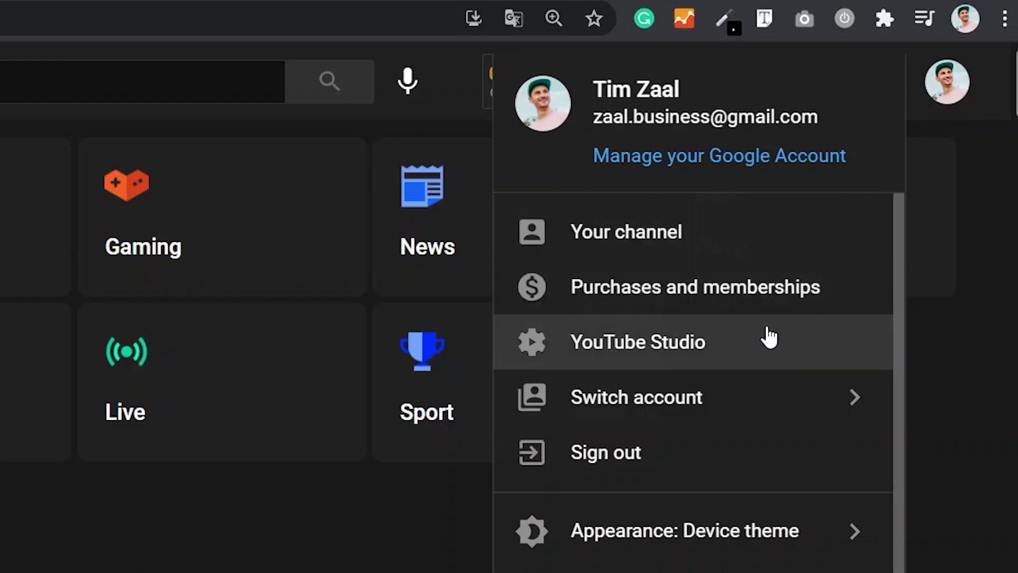
In YouTube Studio's Audio library, download the Ambient track 'Simple' as an MP3.
left_click(770, 337)
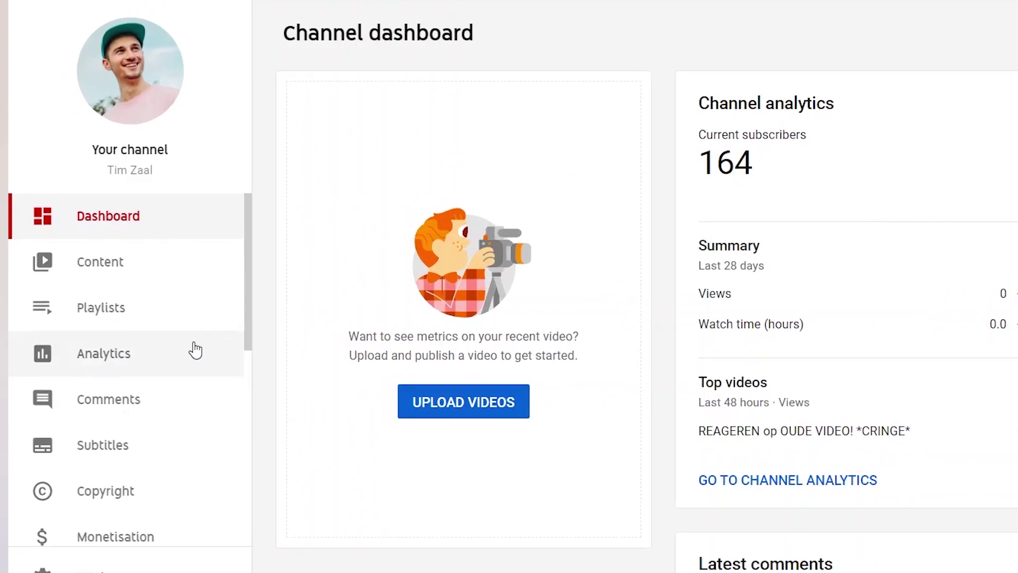
scroll(129, 338, "down", 3)
scroll(175, 349, "down", 1)
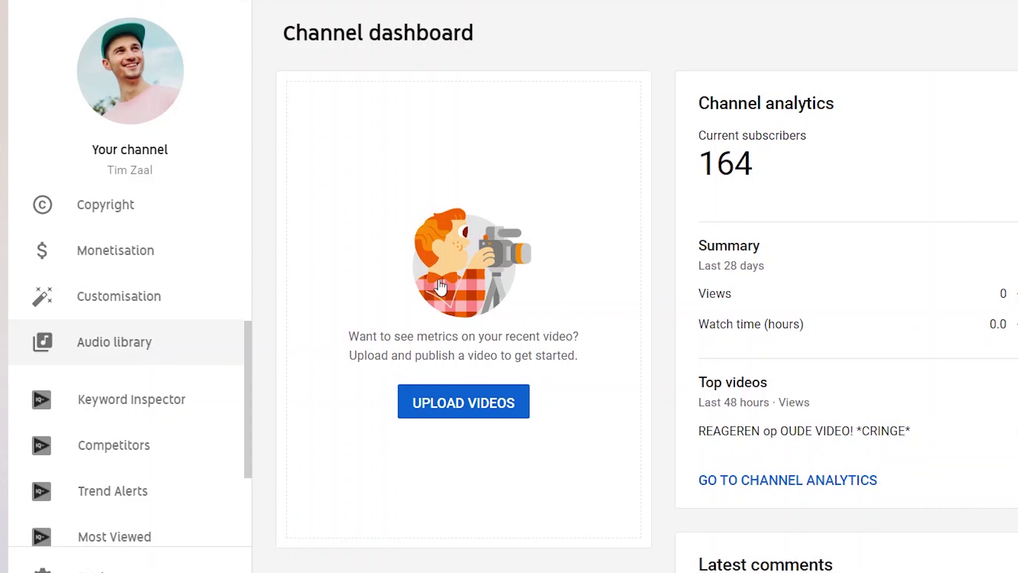
left_click(115, 342)
scroll(583, 307, "down", 5)
scroll(583, 307, "down", 5)
scroll(583, 307, "down", 2)
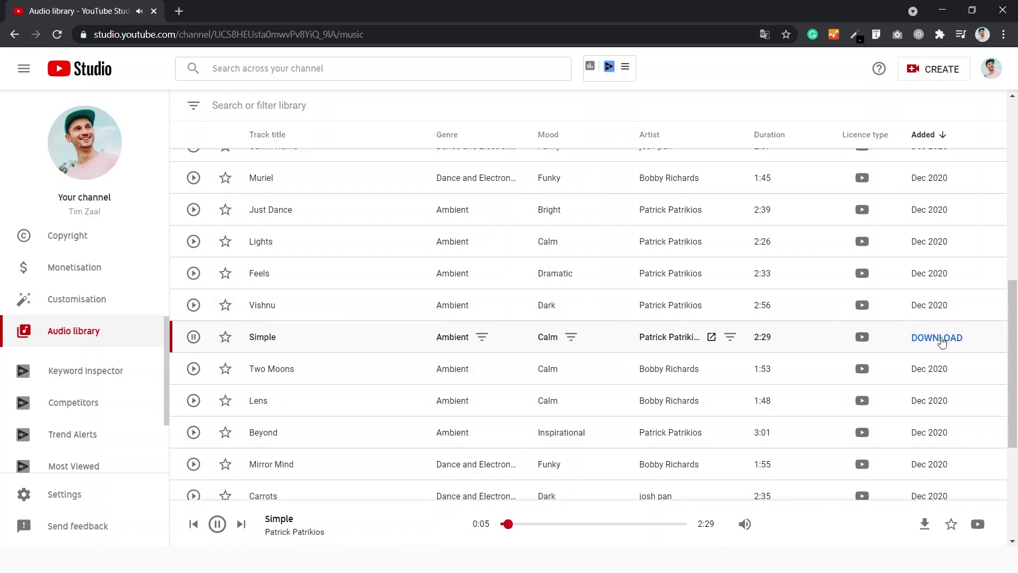
left_click(937, 338)
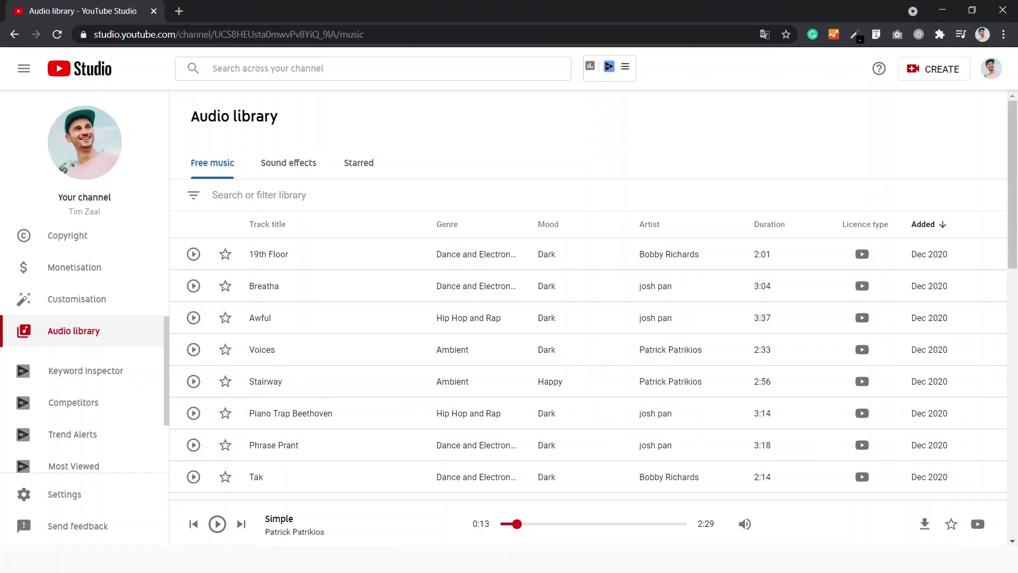
mouse_move(978, 524)
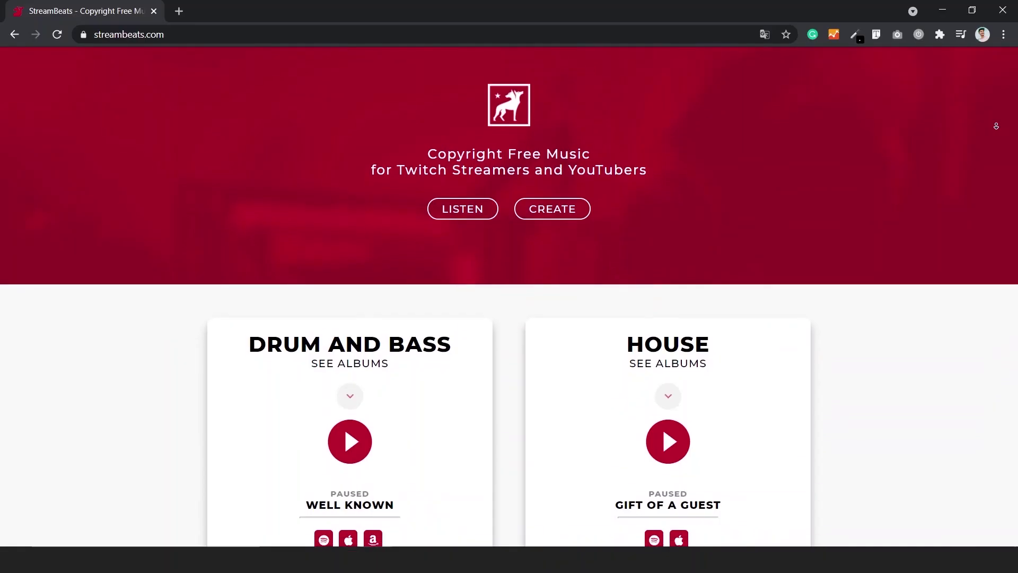
Scroll through StreamBeats' copyright-free music page and its free WAV track downloads.
scroll(996, 126, "down", 1)
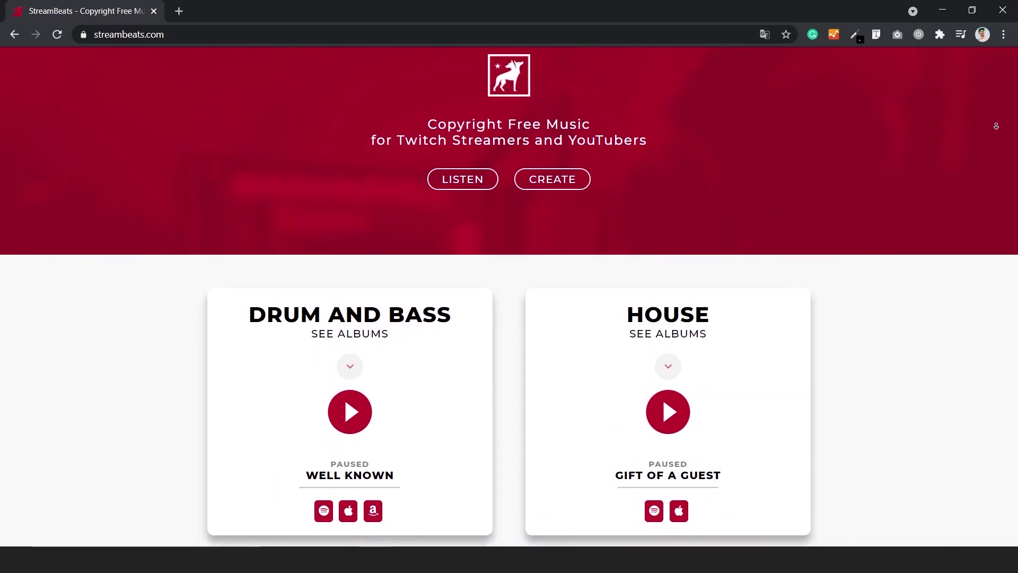
scroll(996, 126, "down", 1)
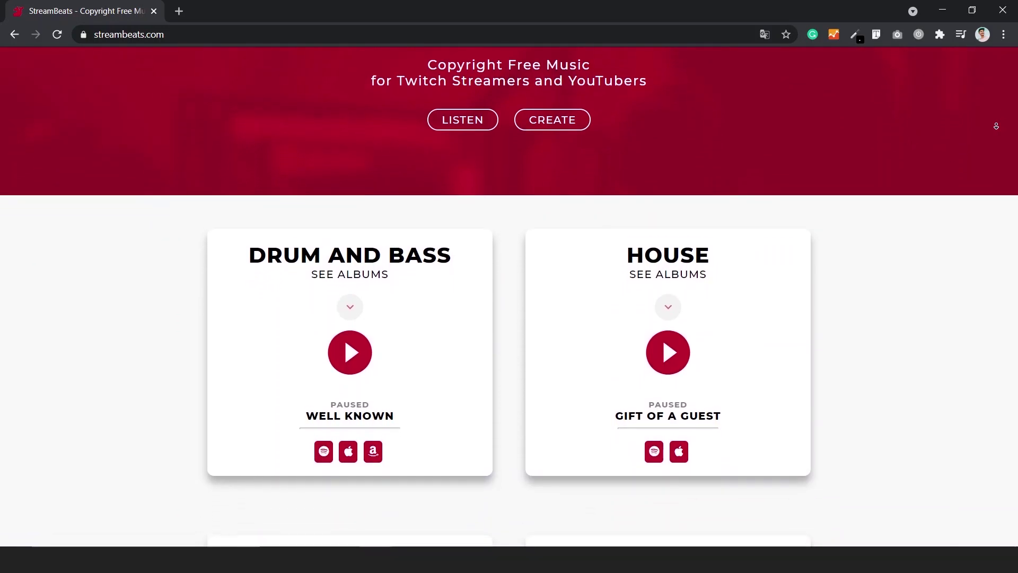
scroll(996, 126, "down", 3)
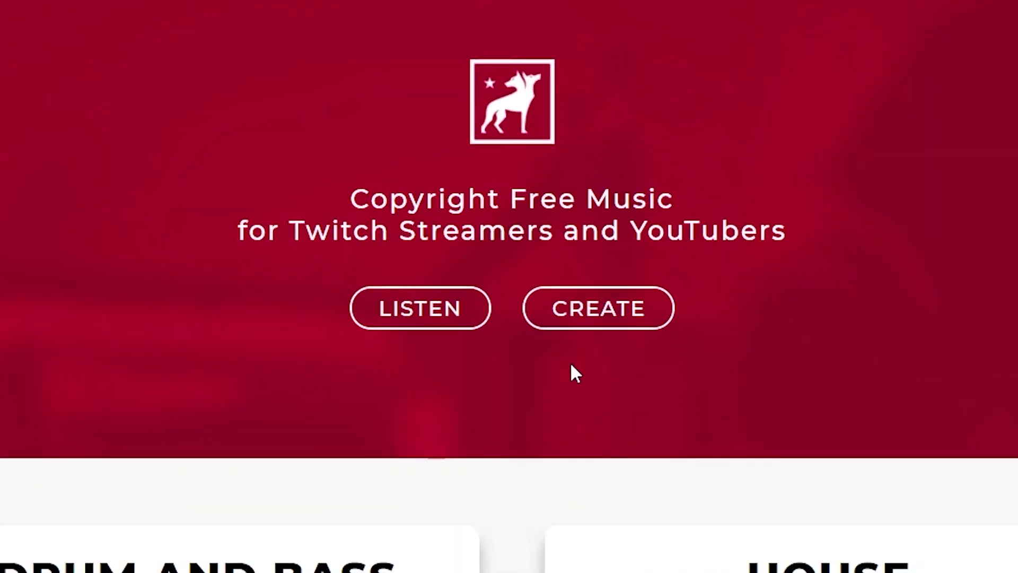
scroll(625, 339, "down", 5)
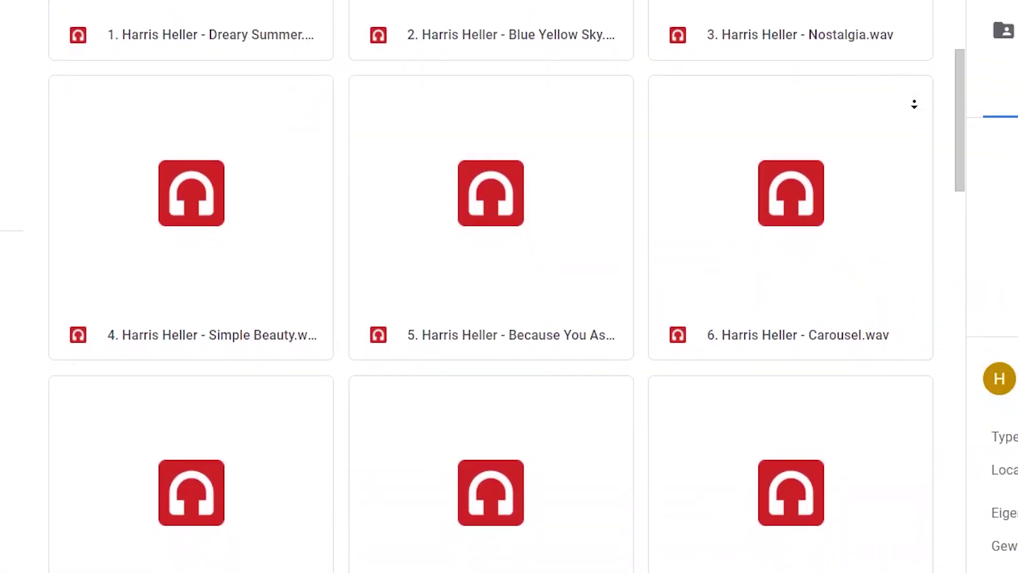
scroll(912, 106, "down", 5)
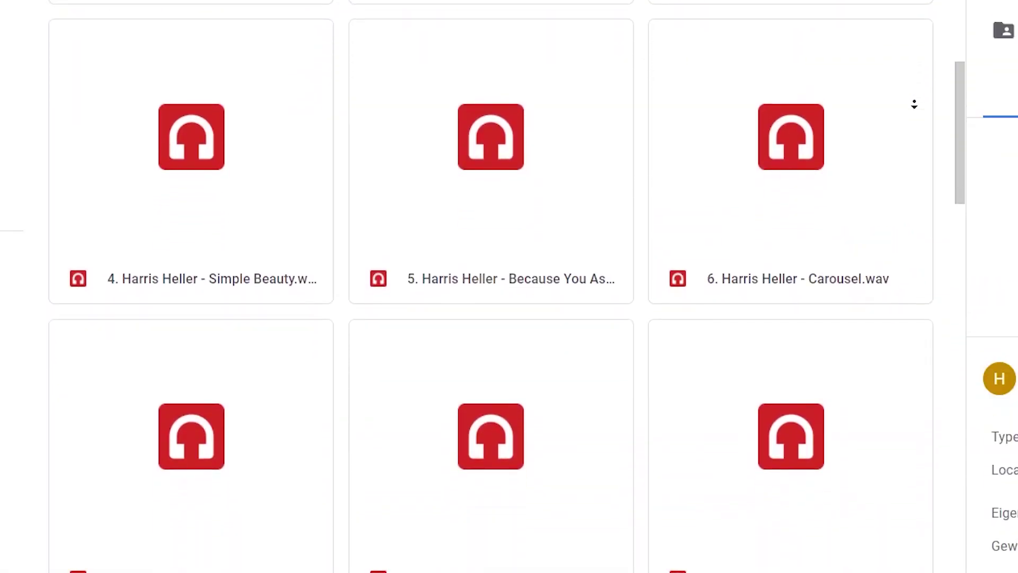
scroll(912, 126, "down", 5)
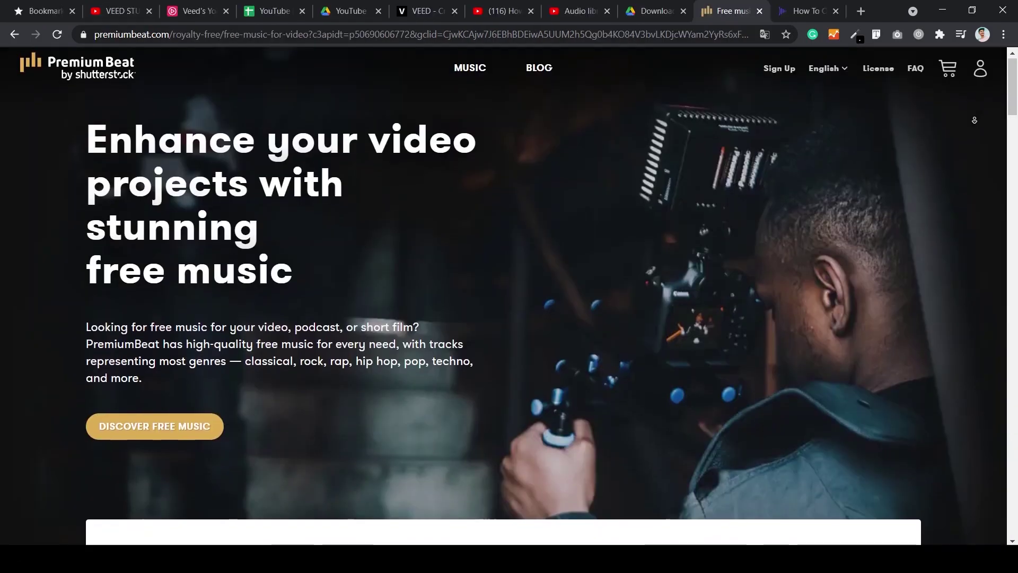
scroll(509, 297, "down", 1)
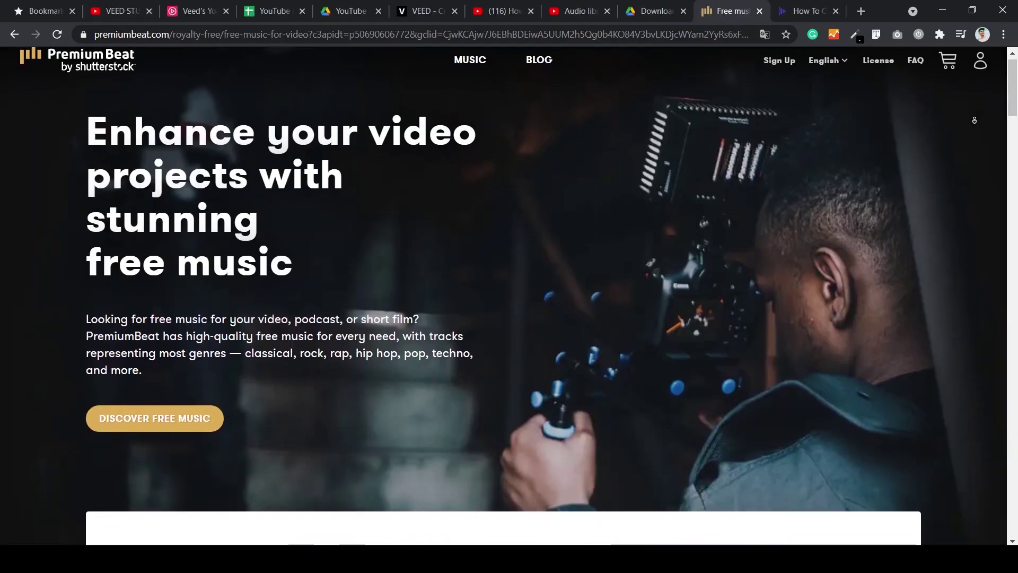